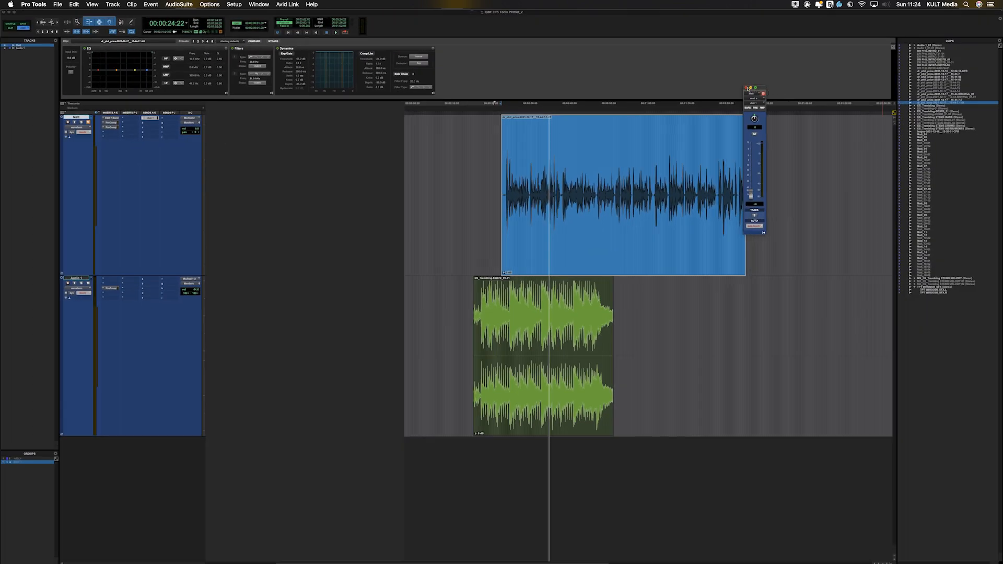
Replace the voice track's Aux 1 send with a send to a new stereo Aux Input track named REVERB.
left_click(747, 88)
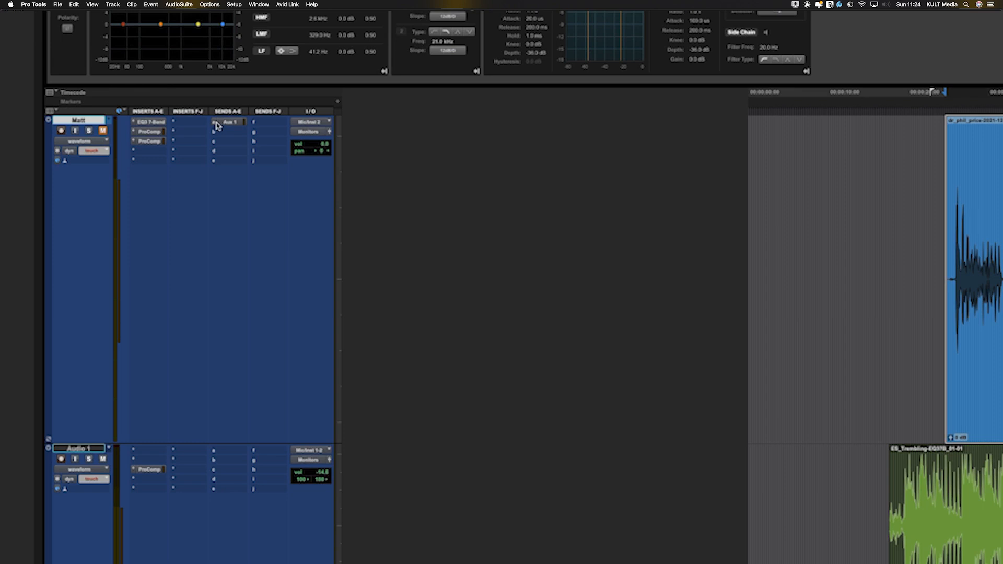
left_click(217, 125)
left_click(235, 129)
left_click(233, 125)
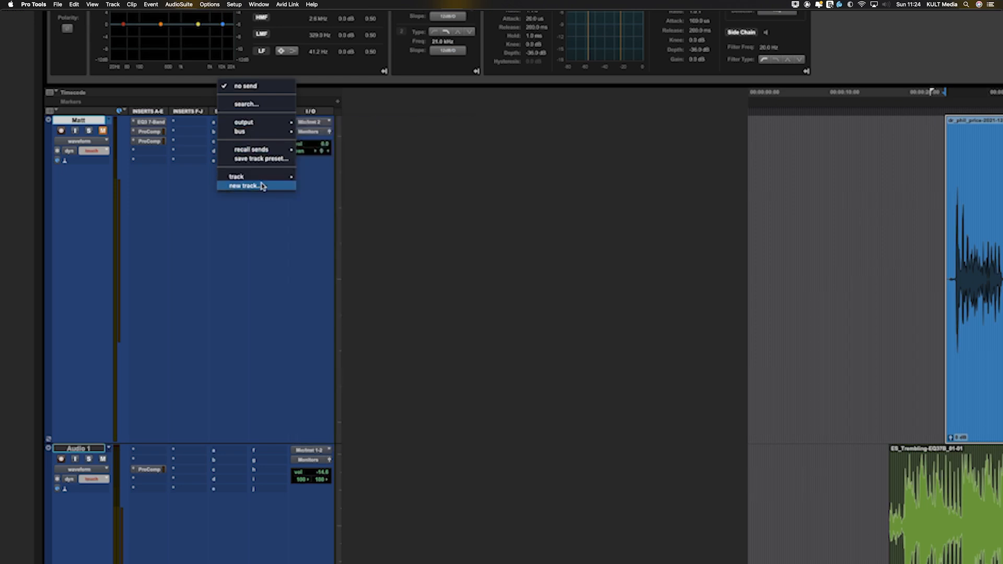
mouse_move(264, 182)
left_click(264, 191)
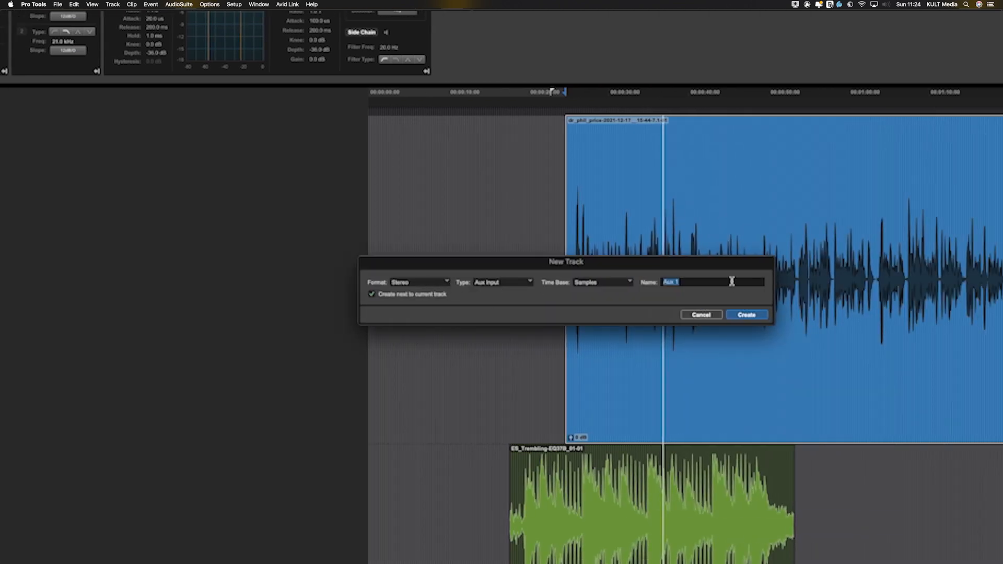
type("REVERB")
left_click(747, 315)
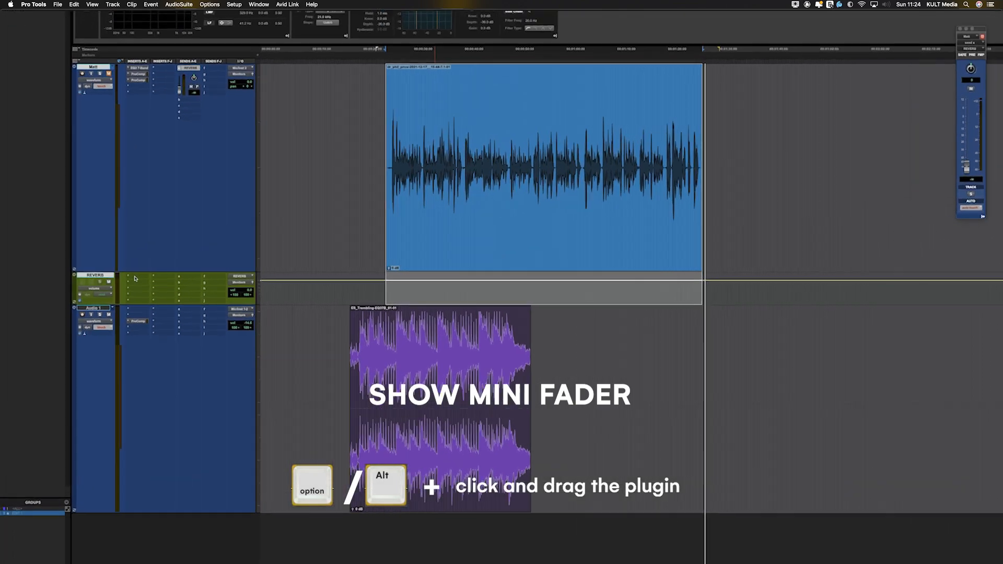
Insert the multichannel D-Verb (stereo) plug-in on the REVERB track and choose its Church algorithm.
left_click(109, 281)
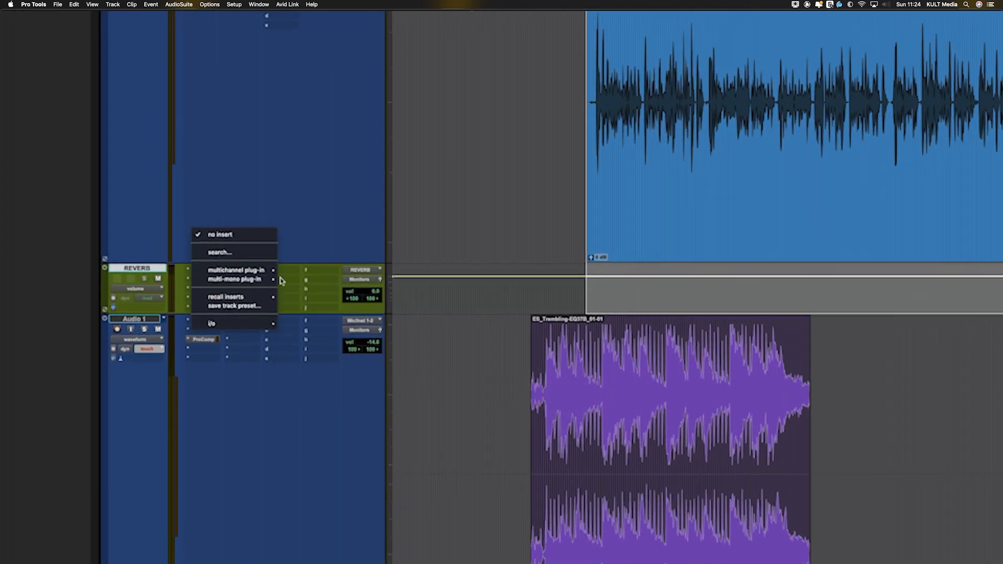
mouse_move(273, 270)
mouse_move(315, 302)
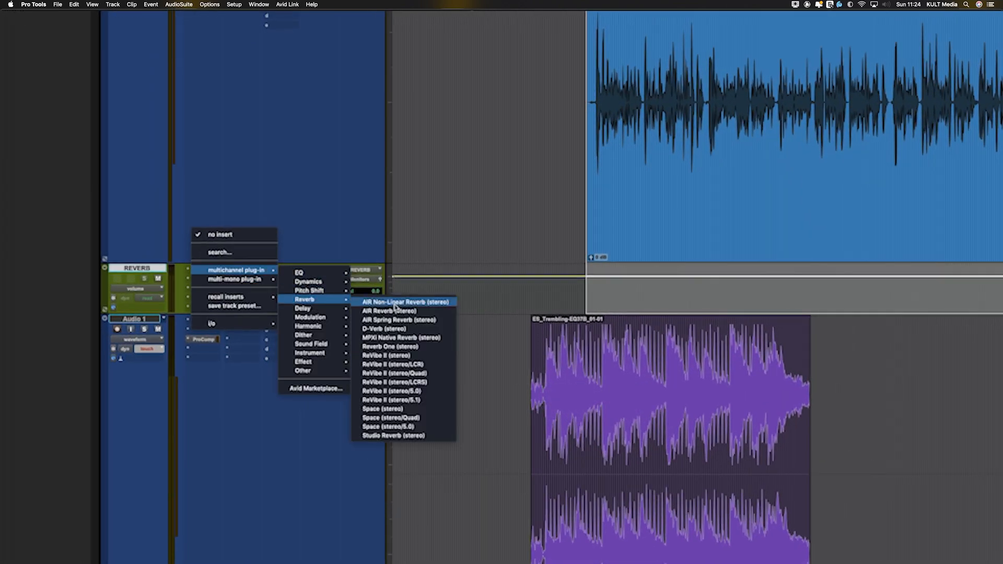
left_click(435, 329)
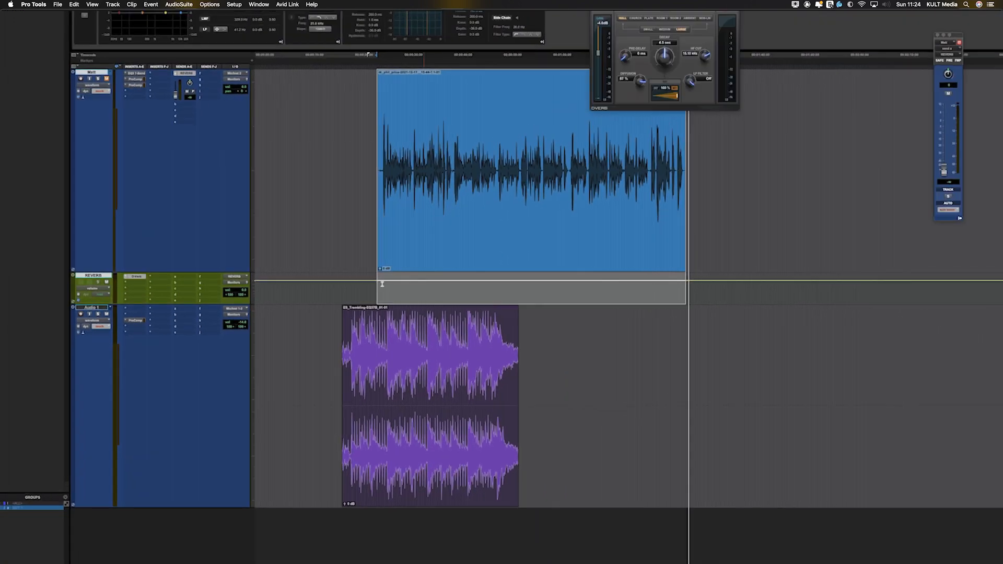
left_click(636, 18)
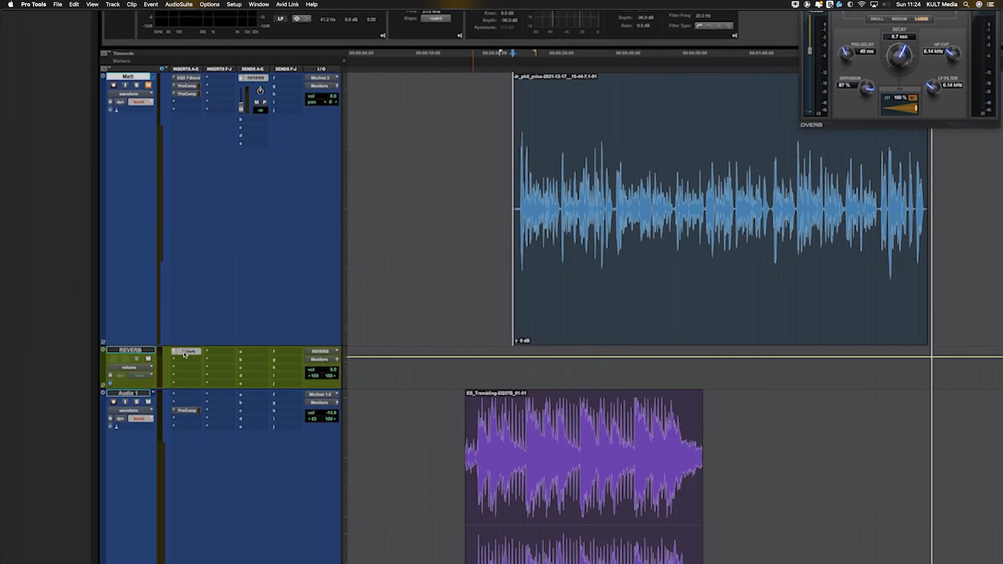
Copy the D-Verb plug-in from the REVERB track to the first free insert slot of the voice track.
left_click(112, 281)
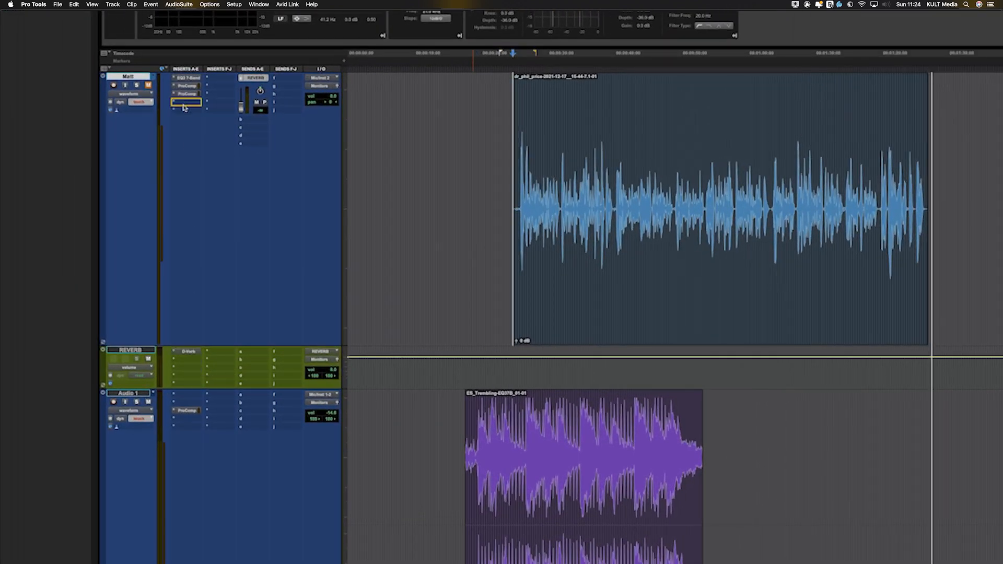
left_click_drag(184, 108, 185, 103)
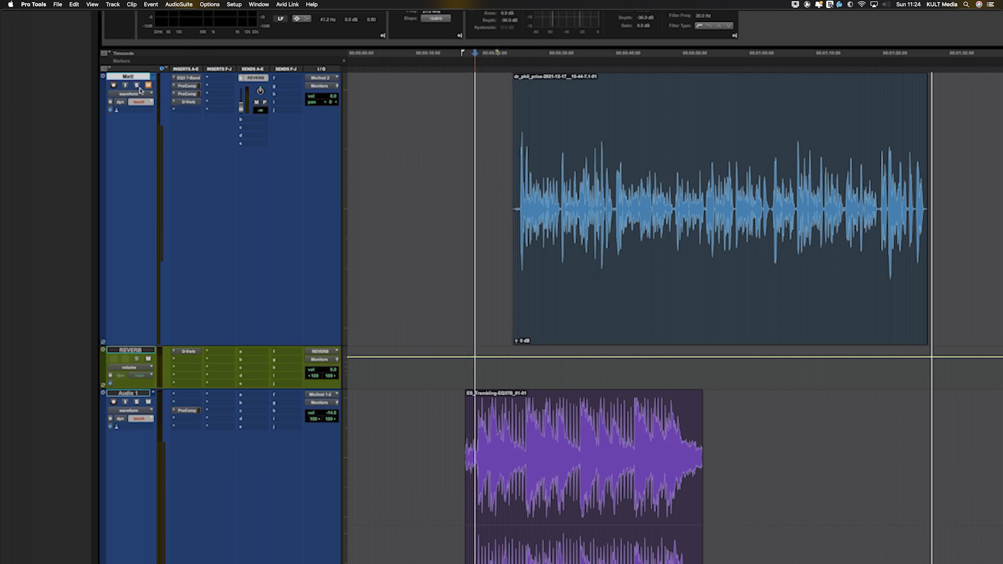
Lower the volume automation across the whole voice clip.
left_click(734, 247)
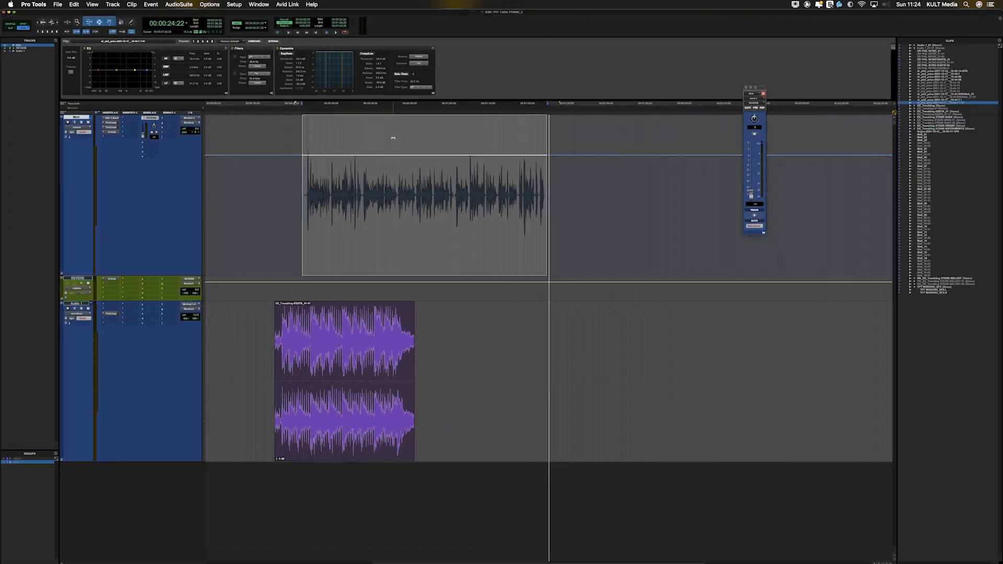
left_click_drag(393, 138, 393, 164)
left_click(291, 190)
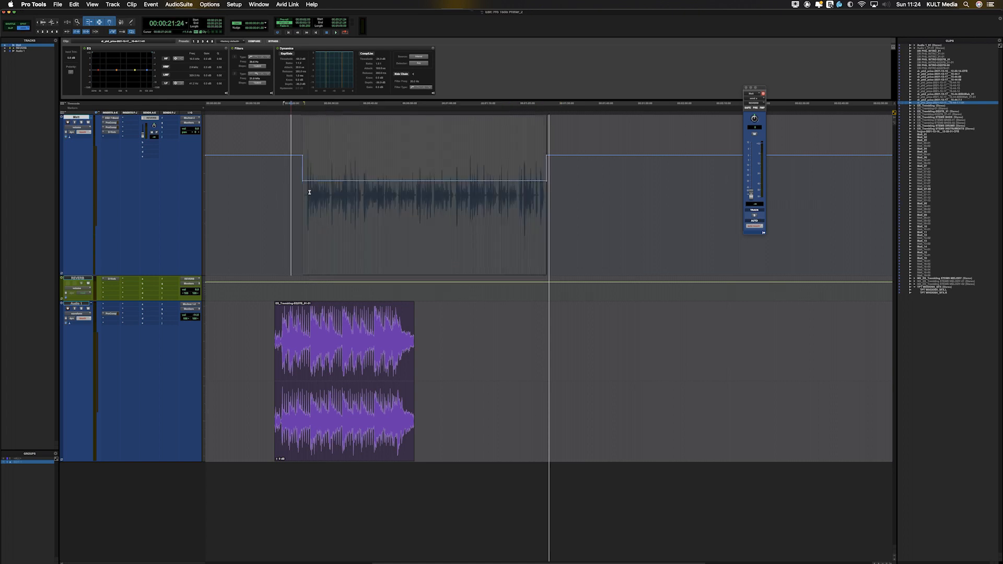
Solo the voice track and play it from the start of its clip.
key("Tab")
key("space")
key("t")
key("t")
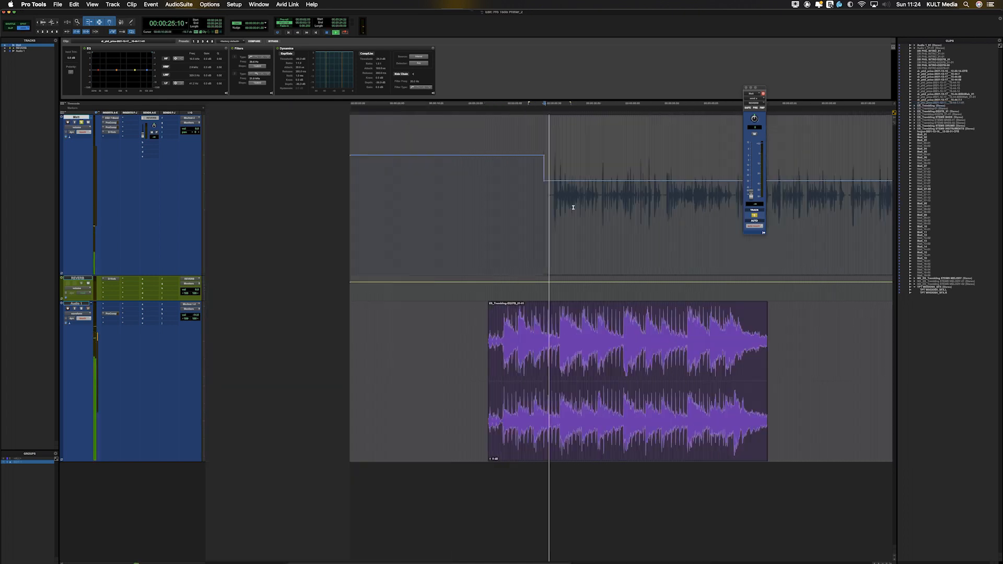
key("shift+s")
key("r")
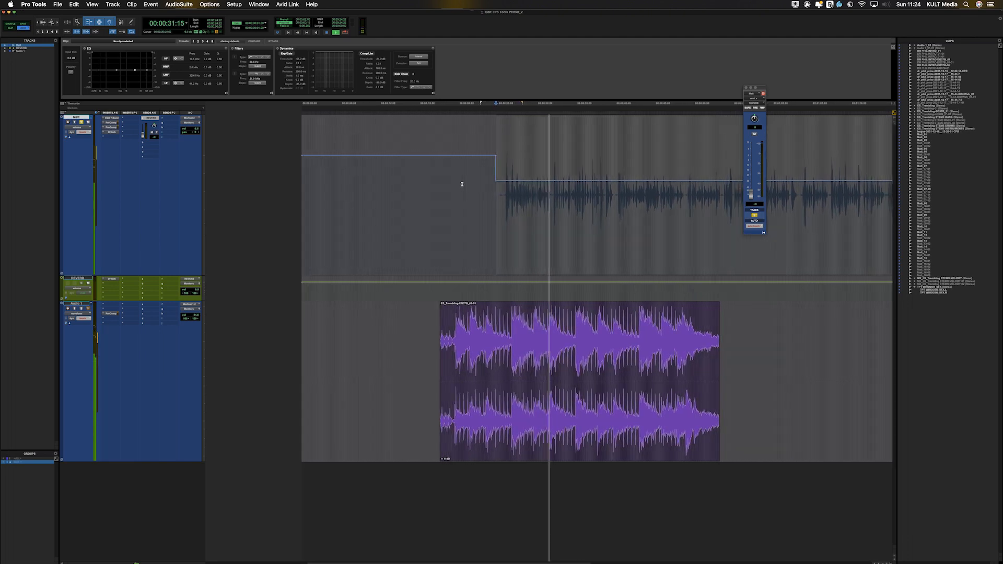
key("space")
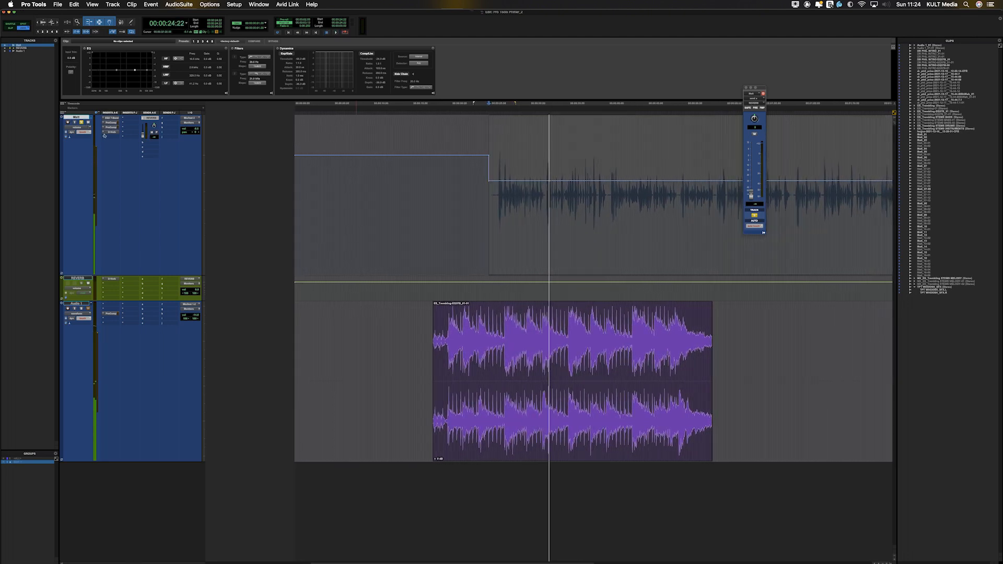
Reduce the mix of the D-Verb inserted on the voice track, audition it during playback and close the plug-in.
left_click(110, 133)
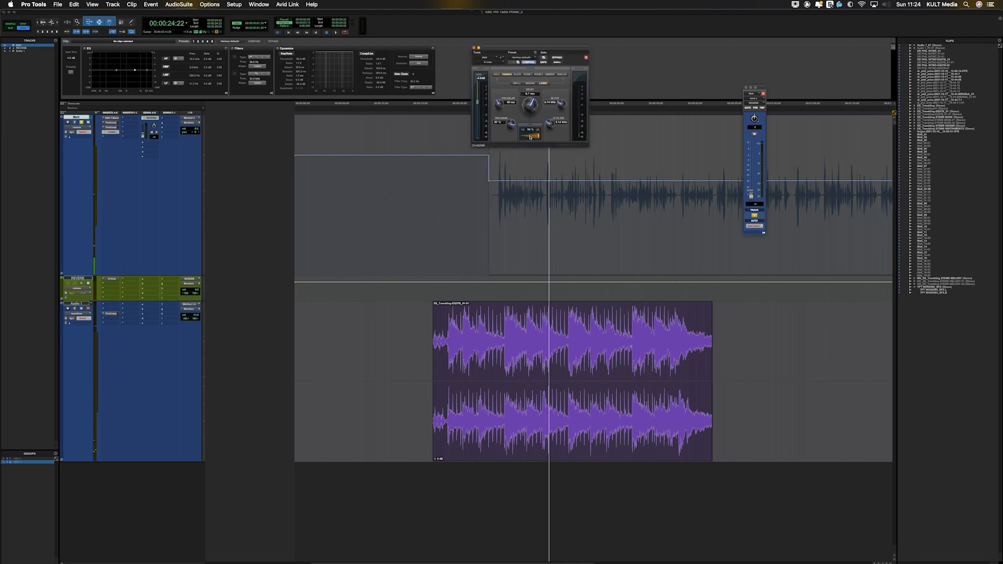
key("space")
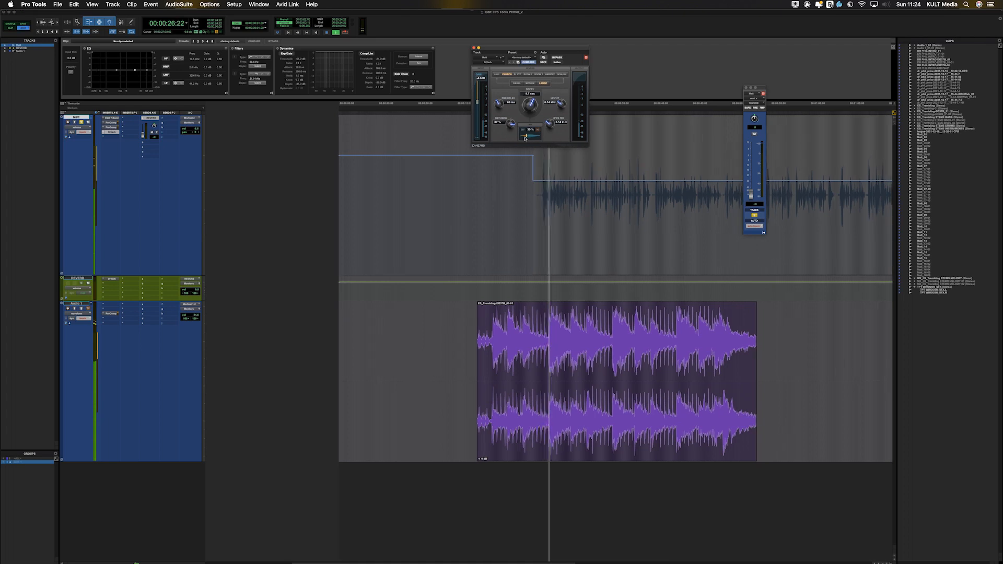
key("space")
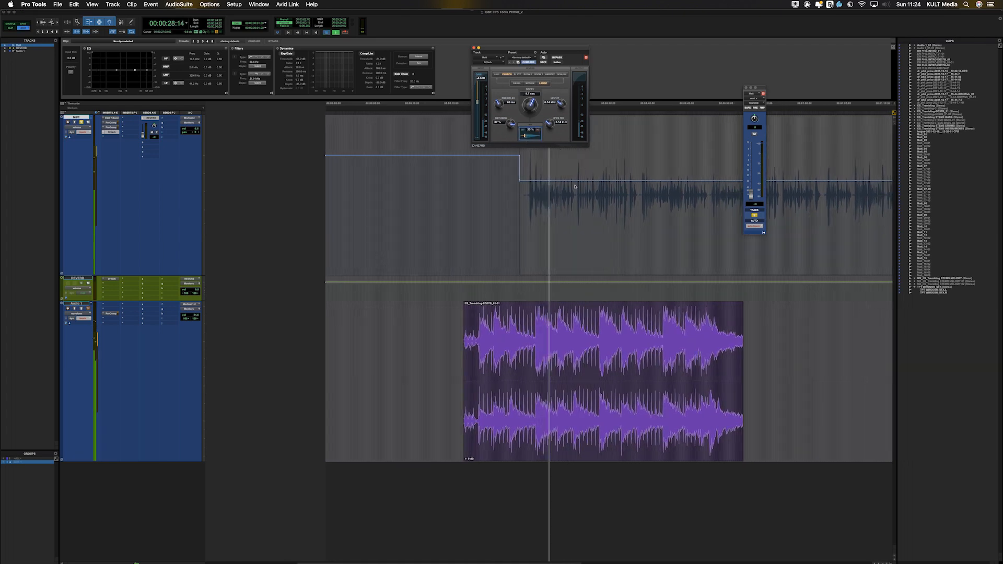
left_click(549, 199)
left_click_drag(531, 203, 588, 198)
key("r")
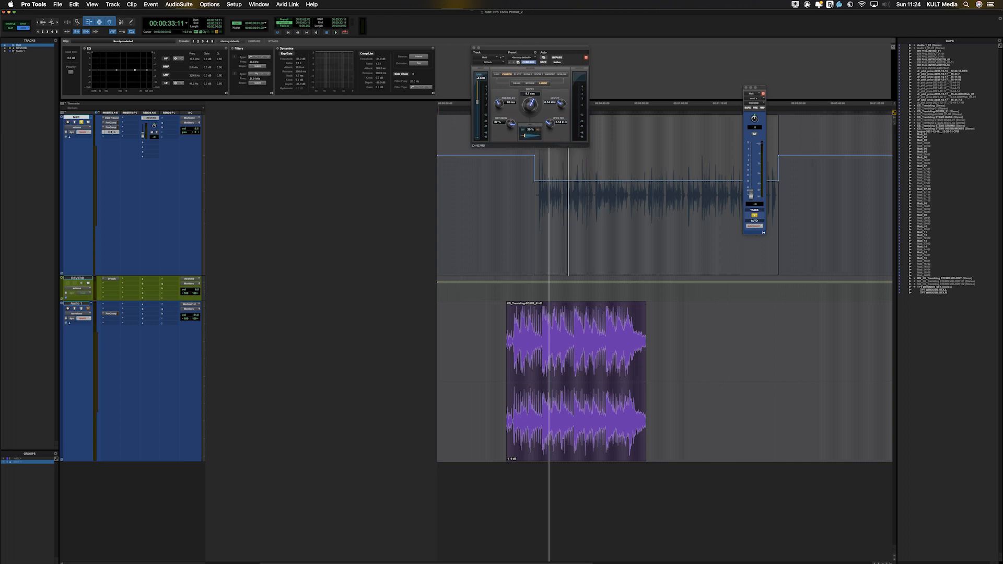
left_click(474, 48)
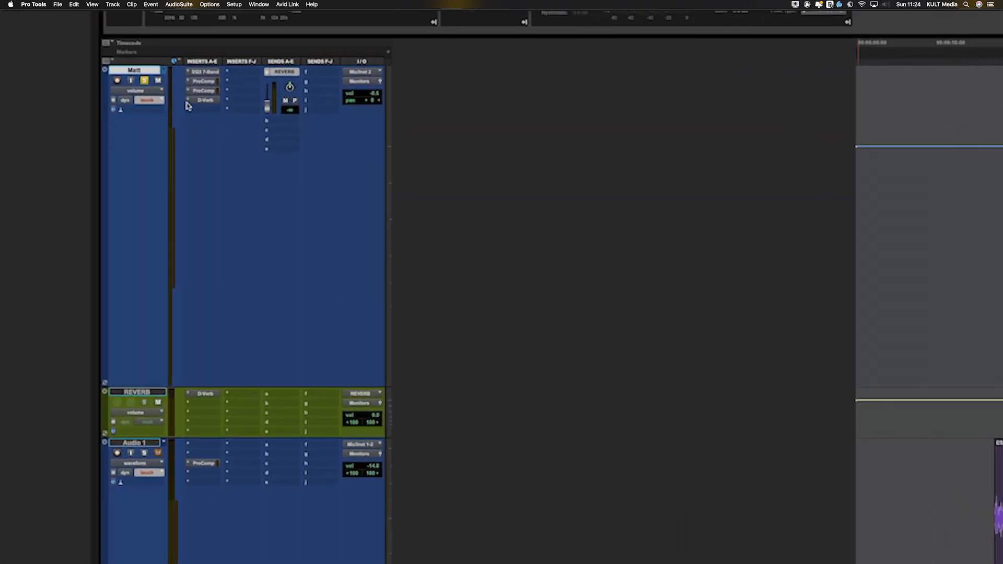
Remove the D-Verb insert from the voice track.
left_click(188, 107)
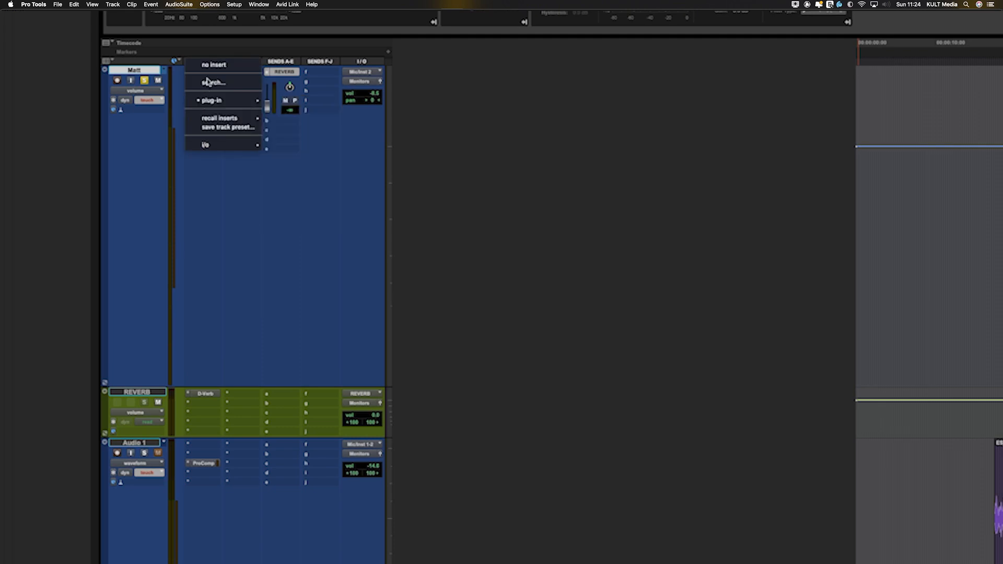
left_click(193, 175)
left_click_drag(205, 100, 206, 398)
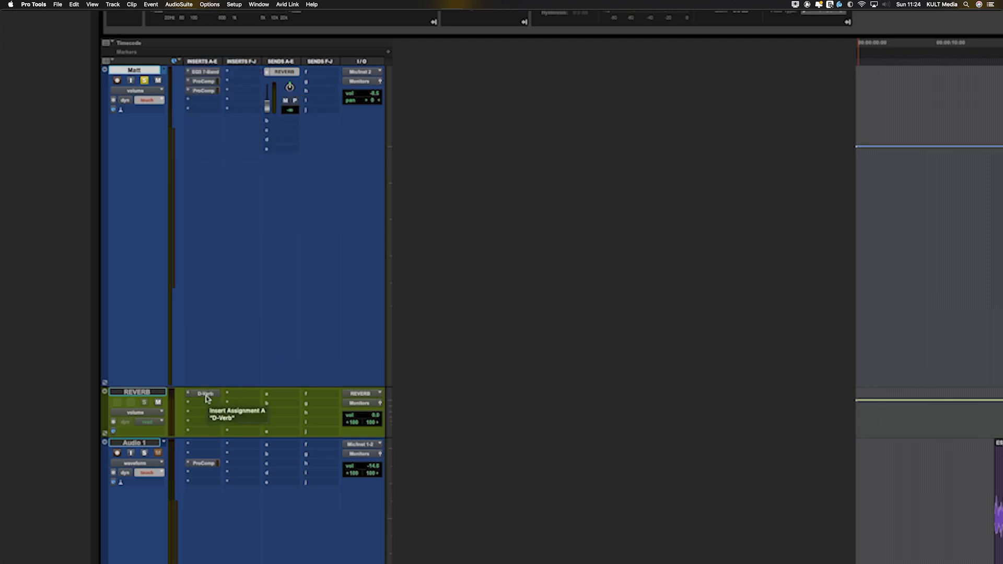
Check the mix setting of the D-Verb on the REVERB track and close the plug-in.
left_click(208, 398)
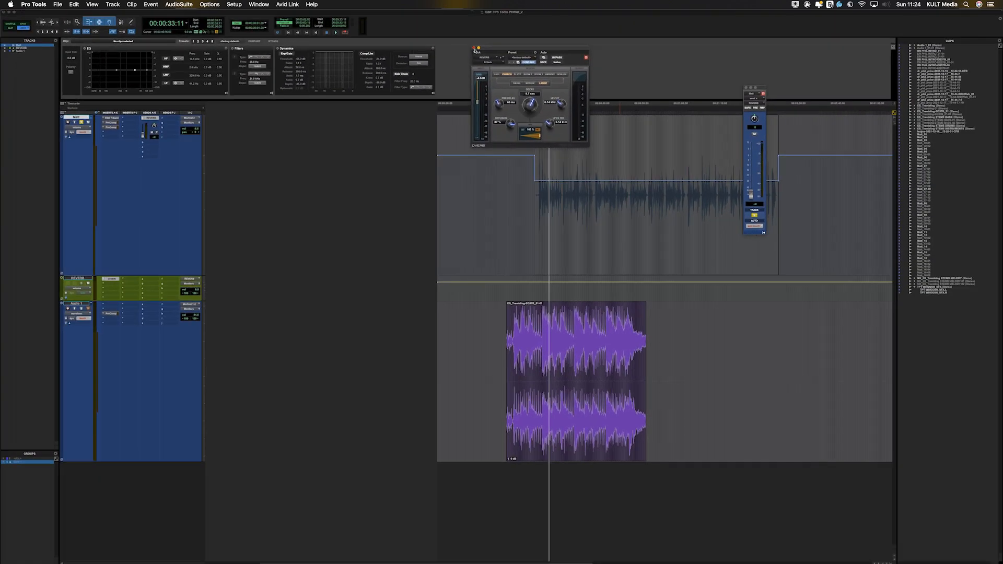
left_click(474, 48)
left_click(591, 201)
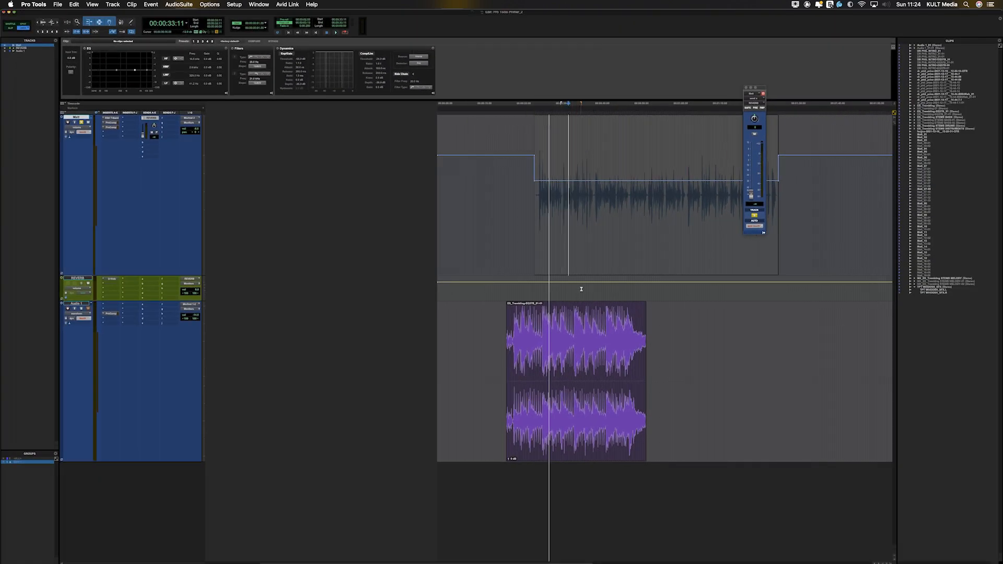
Show the REVERB send level automation in the voice track's lane.
left_click(77, 127)
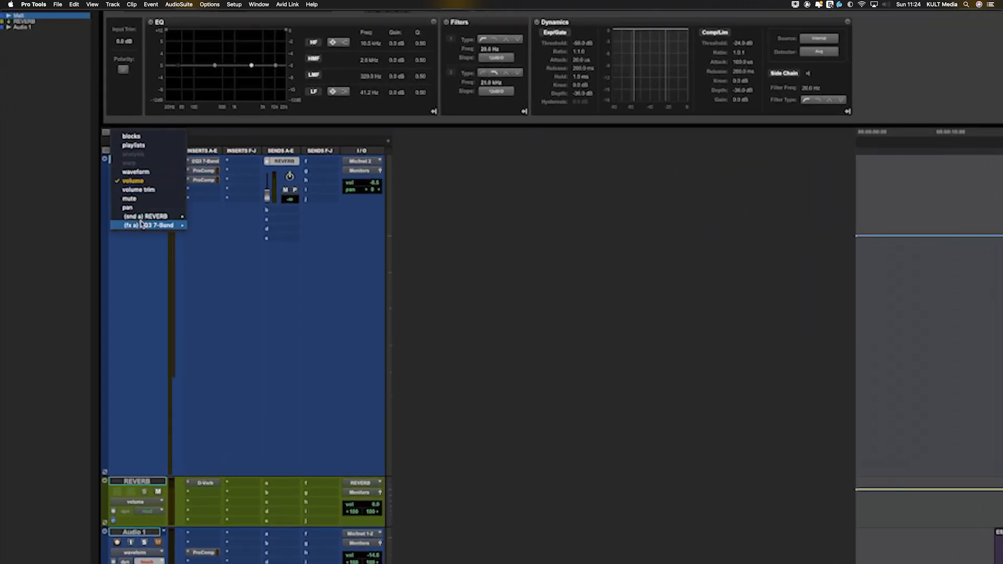
mouse_move(153, 218)
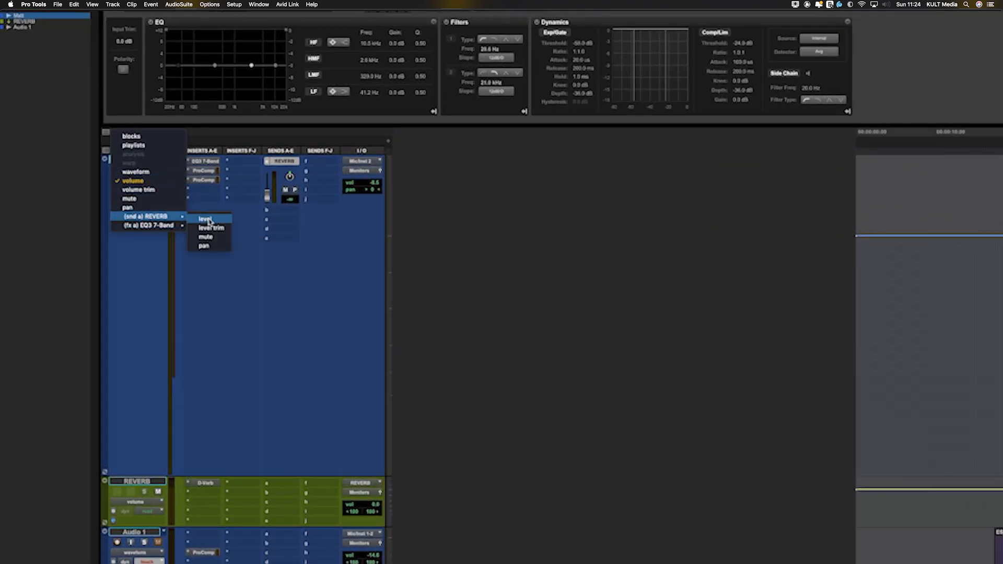
left_click(209, 221)
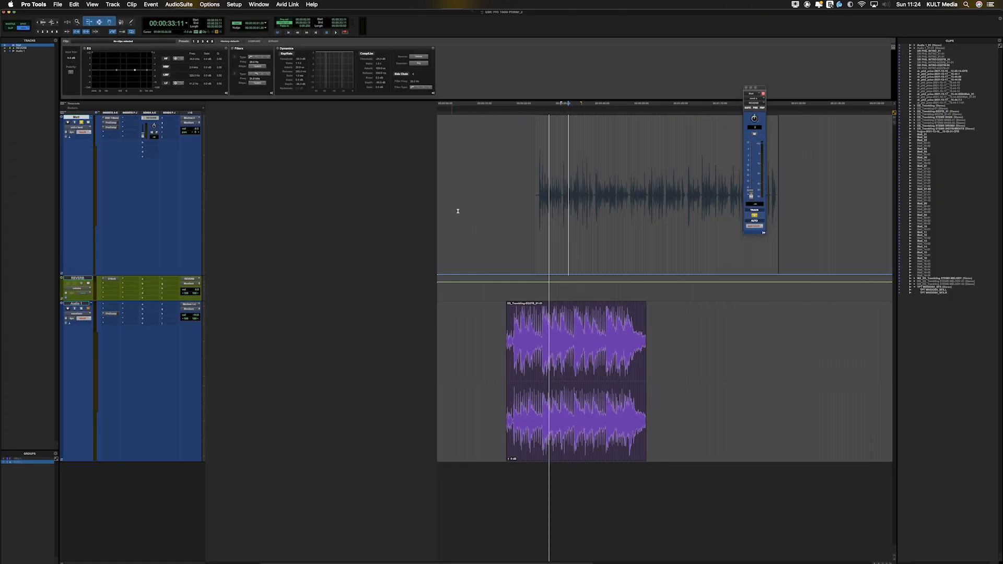
double_click(597, 264)
left_click(498, 244)
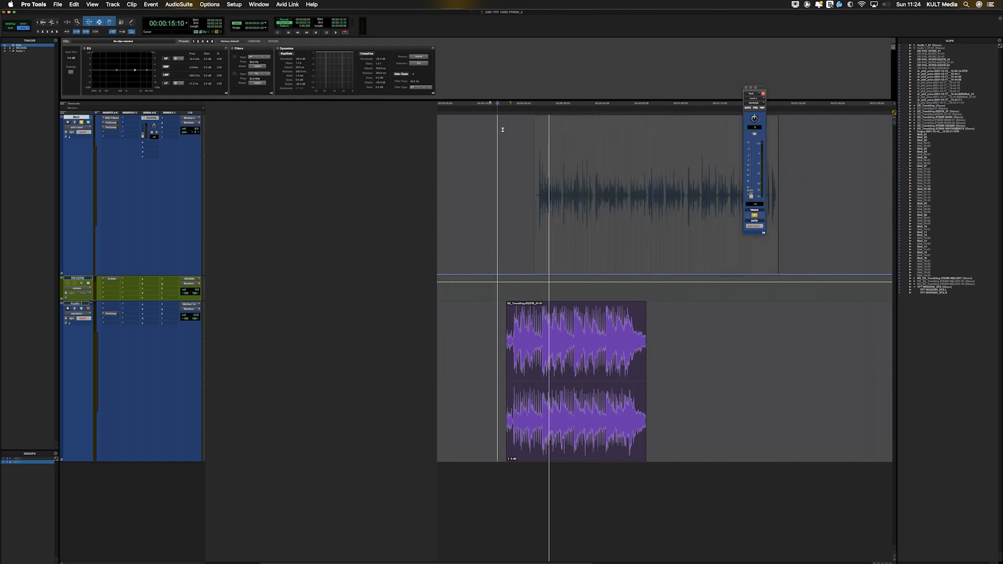
Raise the voice track's REVERB send fader from its minimum.
left_click_drag(487, 134, 464, 70)
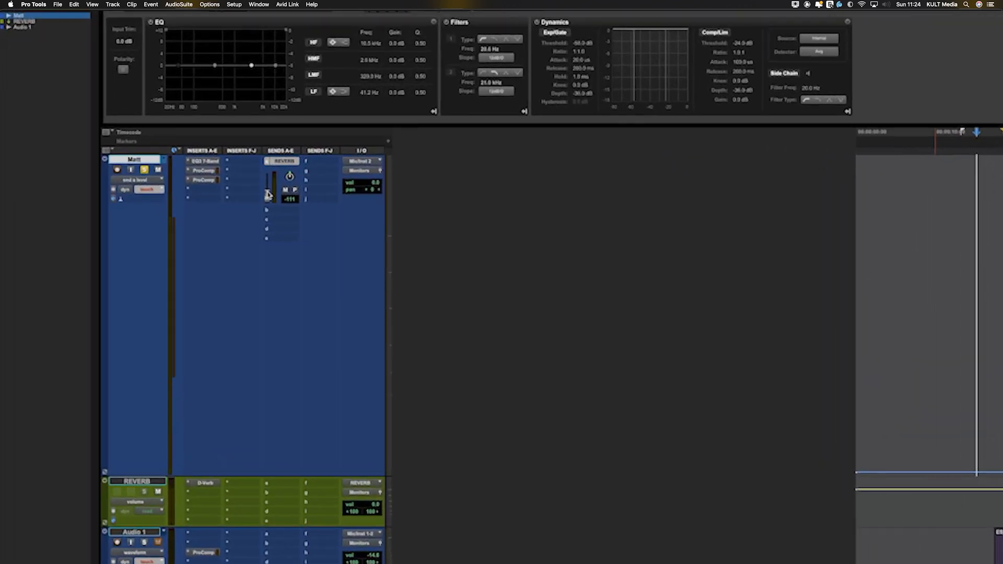
left_click_drag(143, 135, 143, 131)
left_click_drag(267, 189, 267, 195)
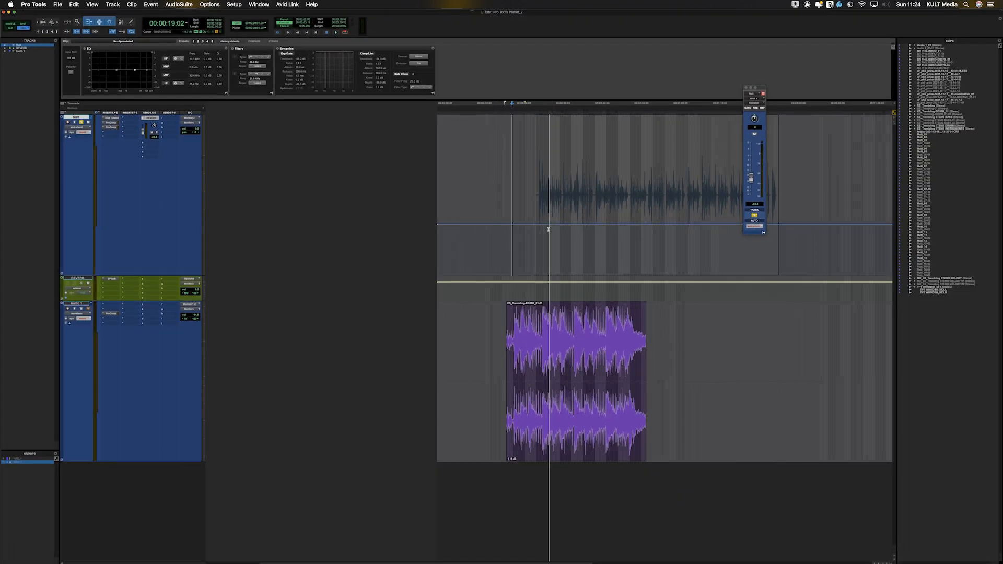
Play from the start of the voice clip and raise the REVERB send level line while listening.
key("Tab")
key("space")
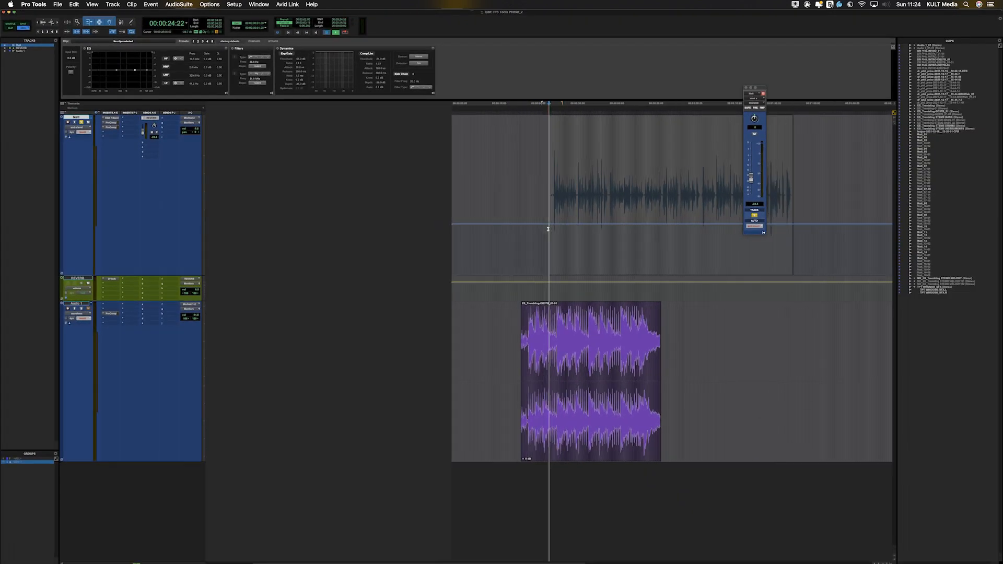
key("t")
key("t")
key("r")
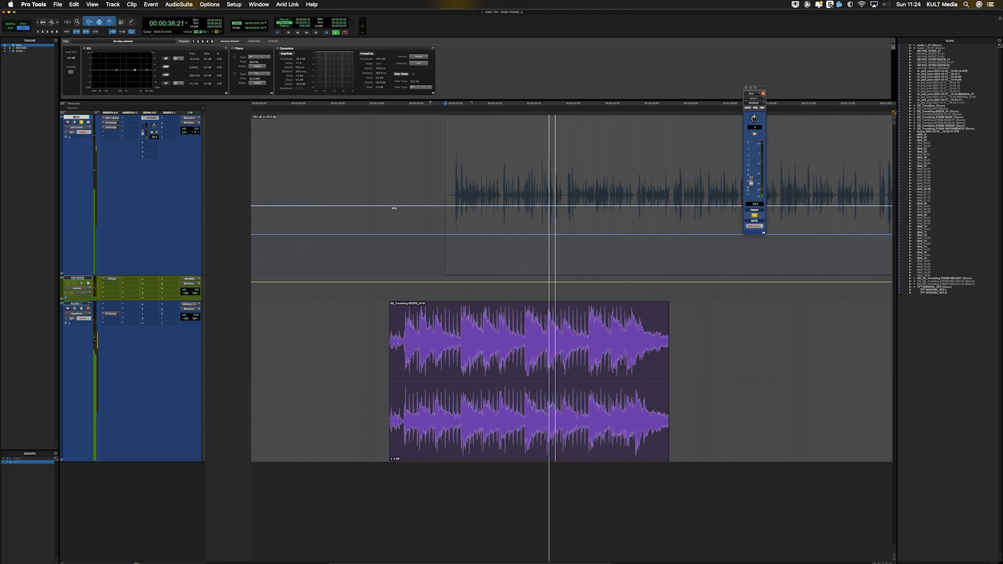
left_click_drag(404, 283, 382, 282)
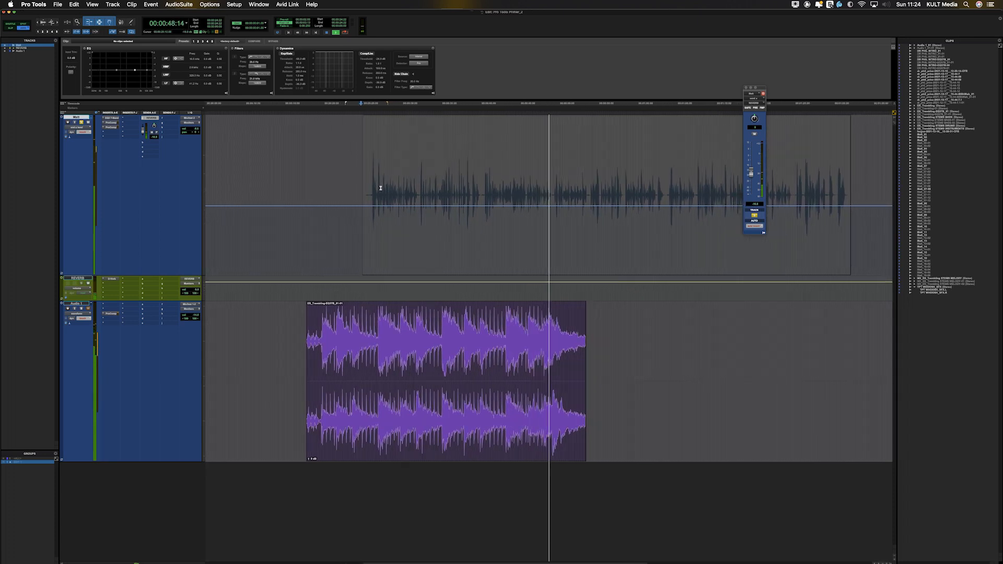
key("space")
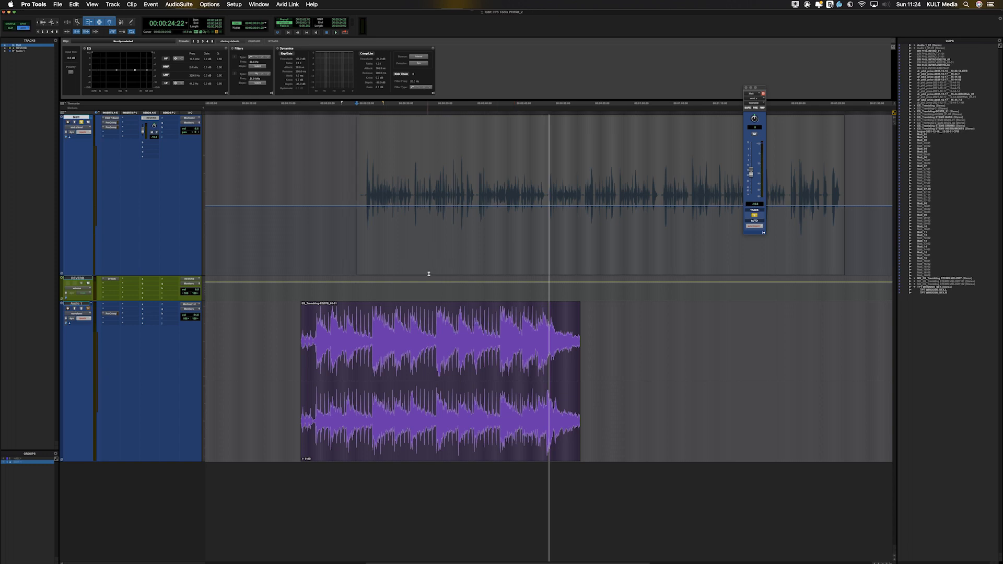
left_click_drag(396, 225, 476, 225)
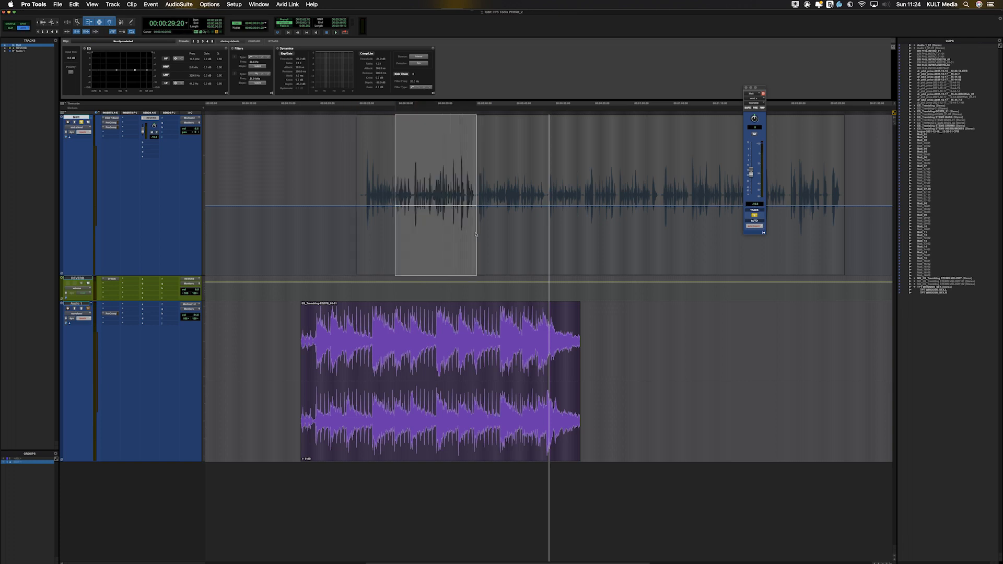
left_click(465, 228)
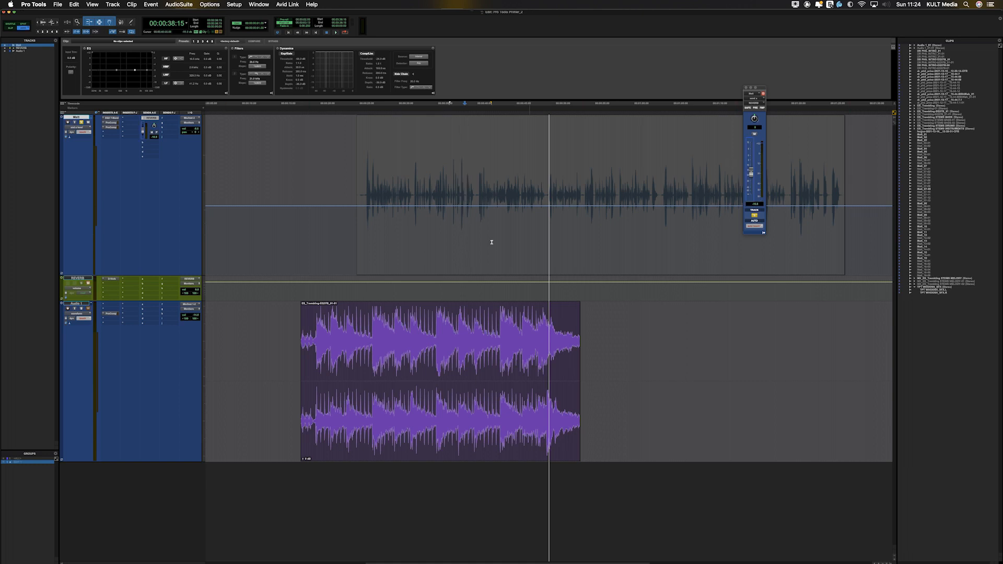
left_click(149, 145)
left_click(139, 201)
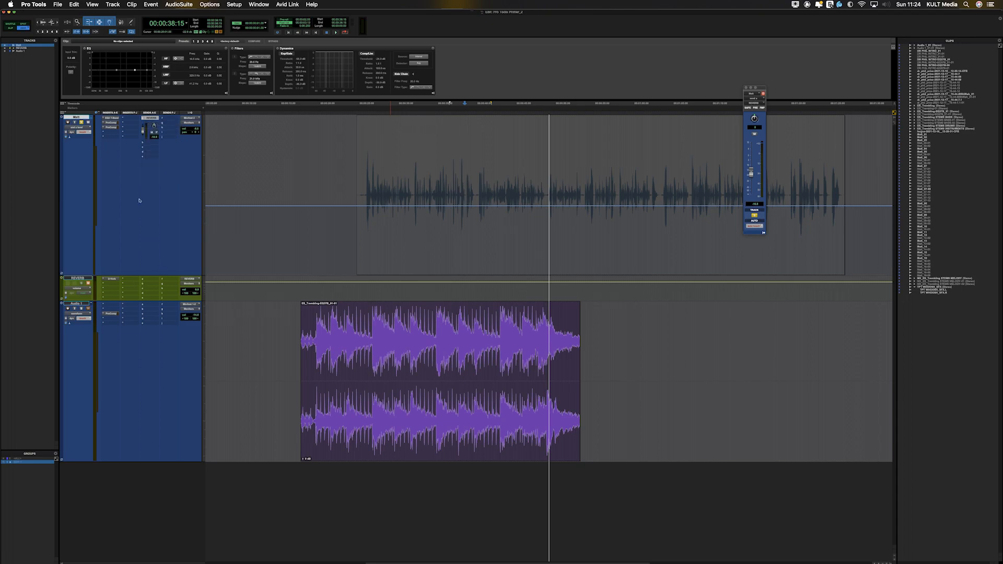